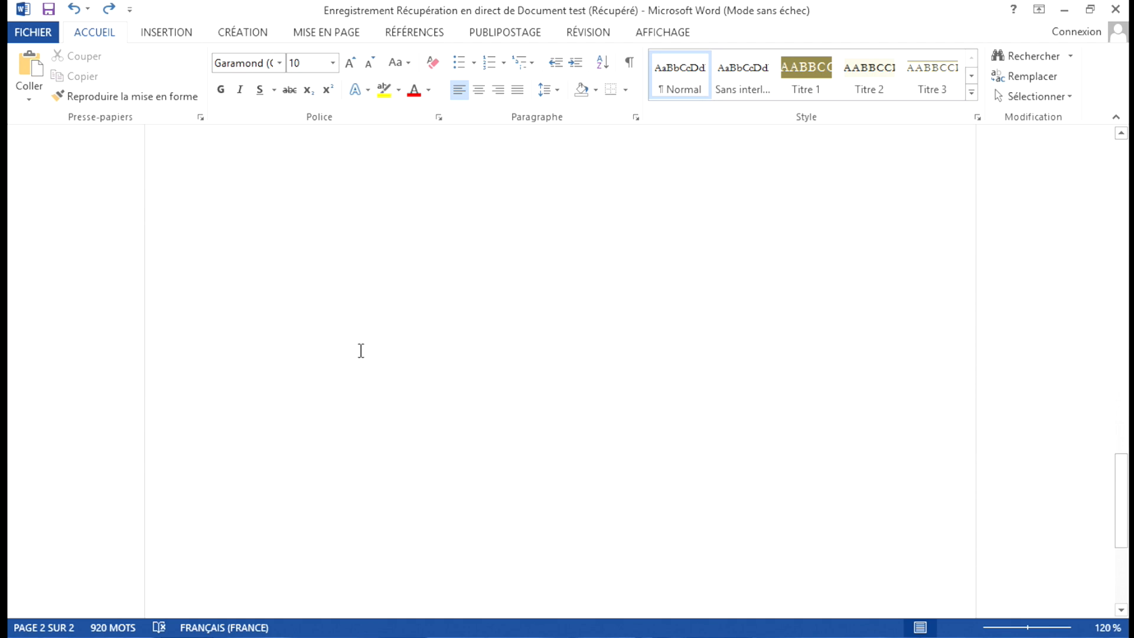
- Open the index insertion settings with the cursor on the empty line after the document's last paragraph
scroll(361, 353, "up", 6)
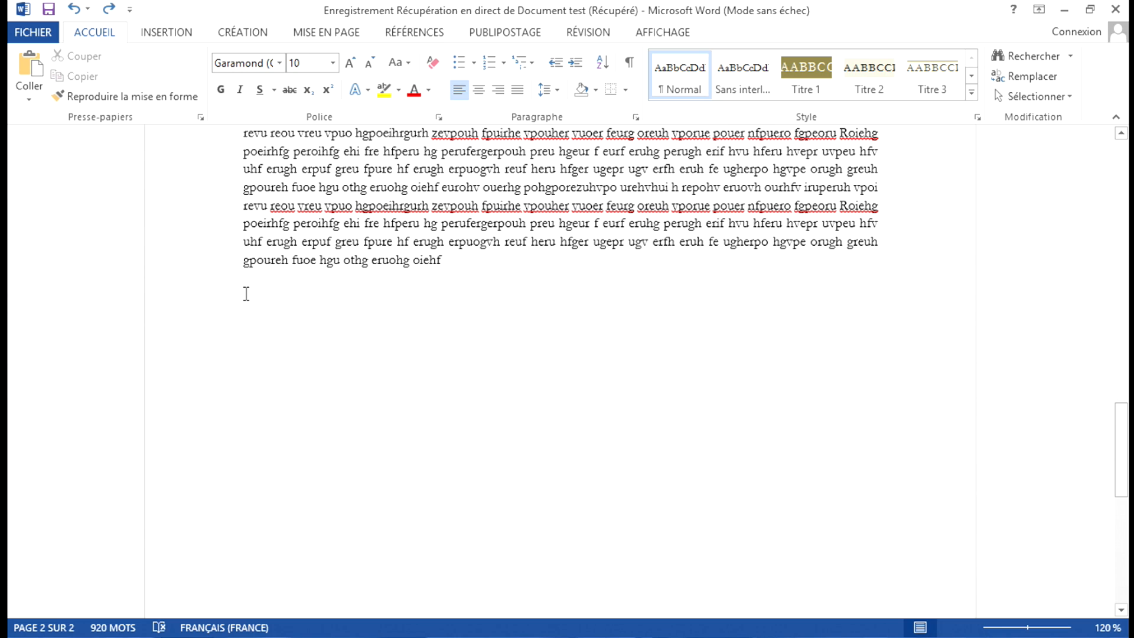
left_click(435, 39)
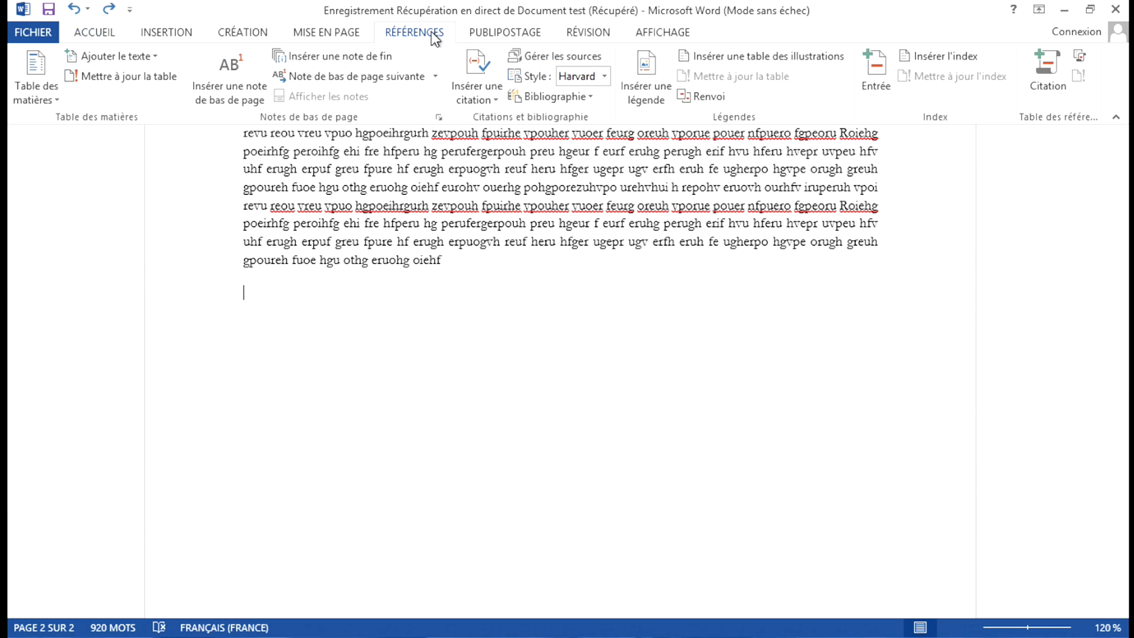
left_click(961, 55)
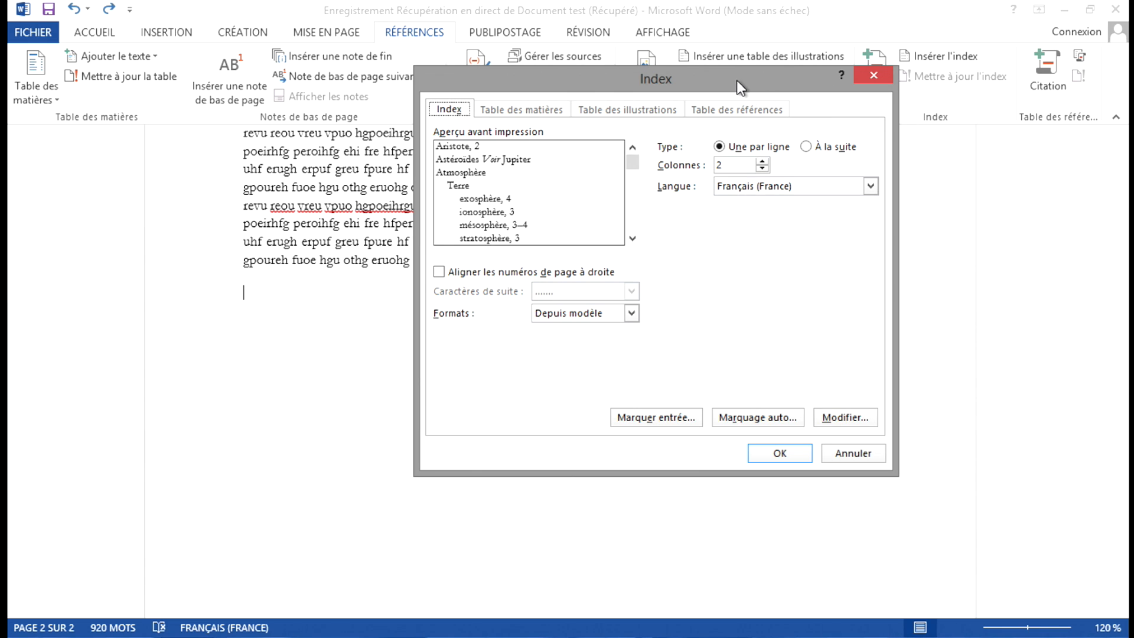
left_click_drag(736, 80, 853, 59)
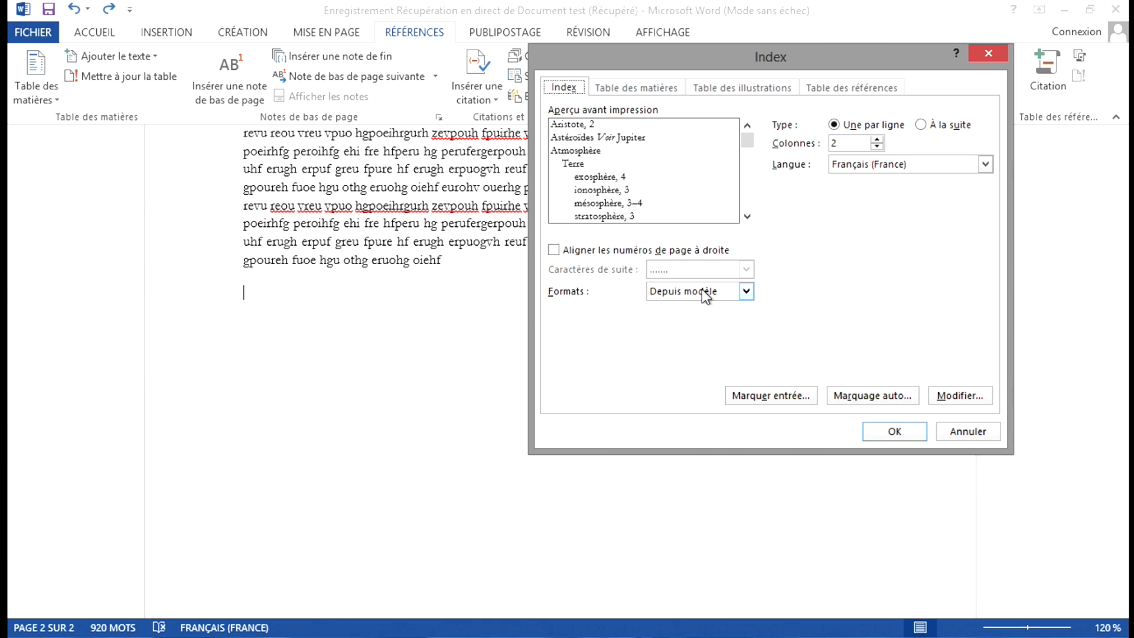
- Preview the Classique and Recherché index formats, and set the index format to Moderne
left_click(747, 291)
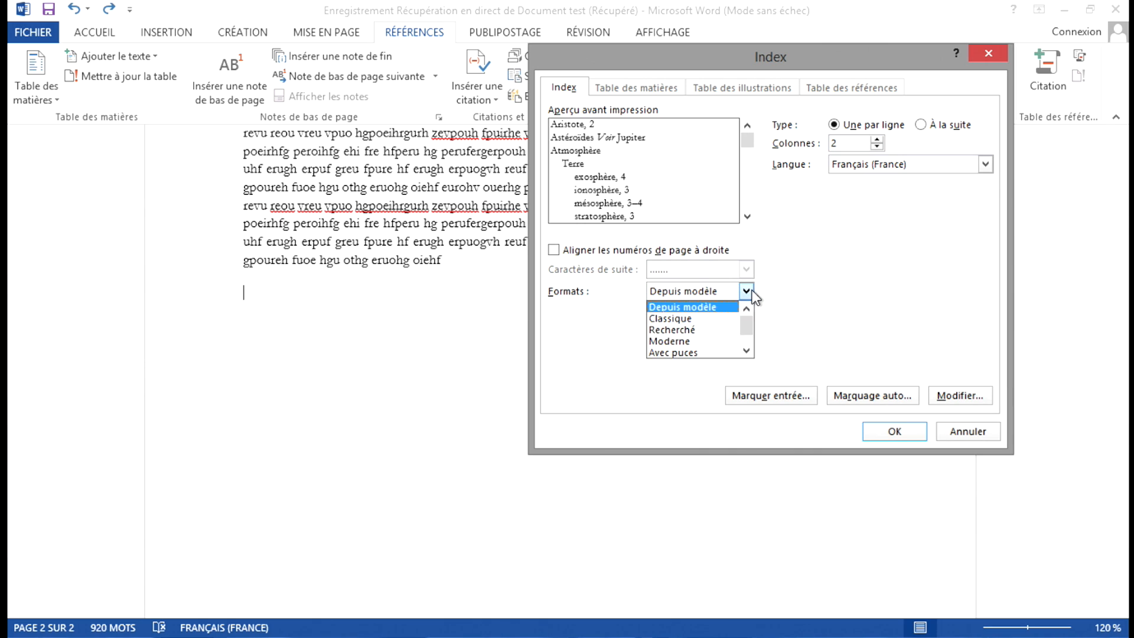
left_click(716, 317)
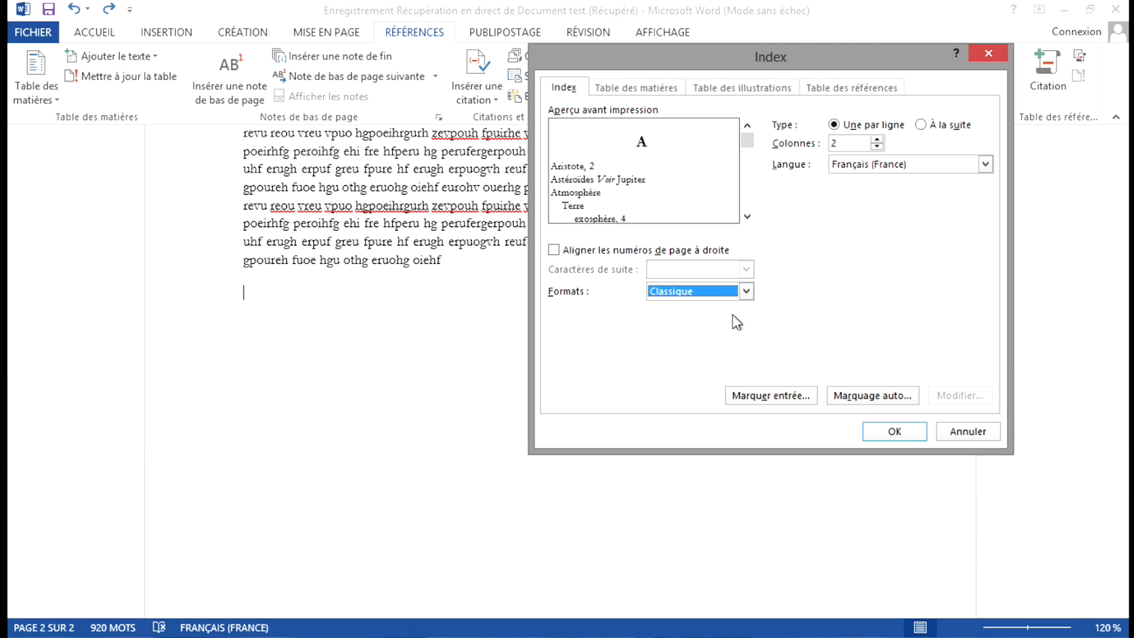
left_click(746, 292)
left_click(717, 329)
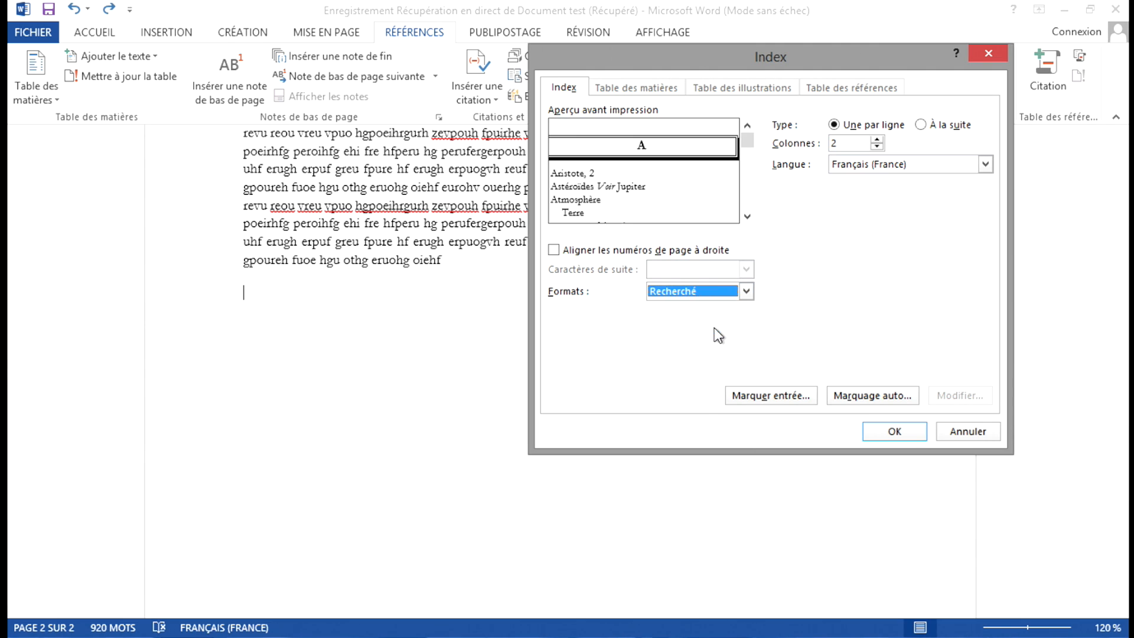
left_click(747, 291)
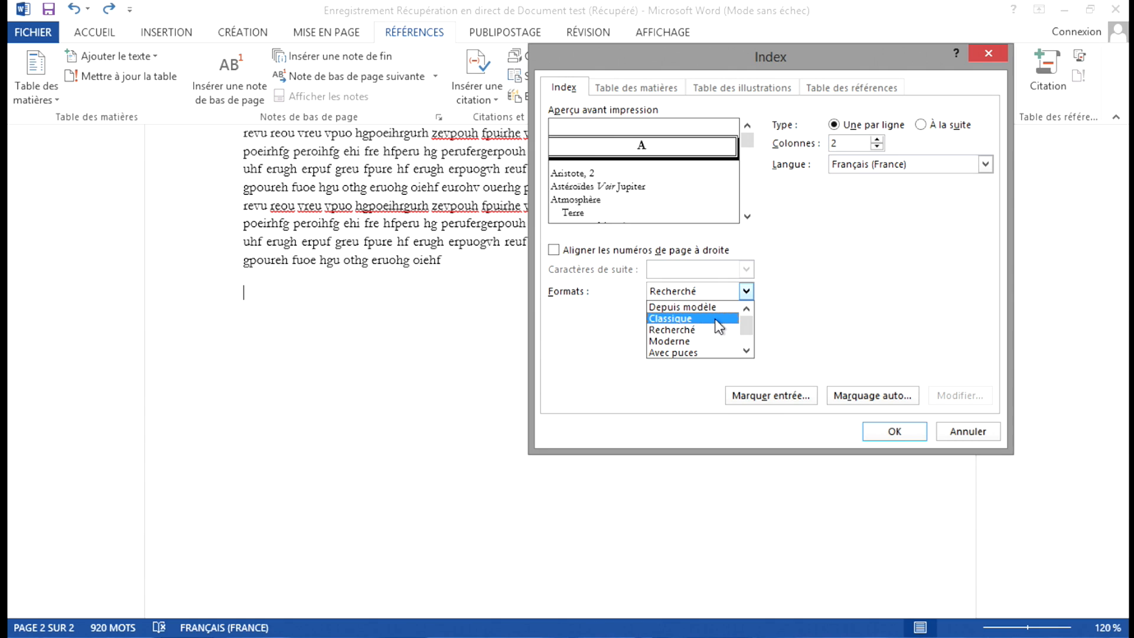
left_click(708, 341)
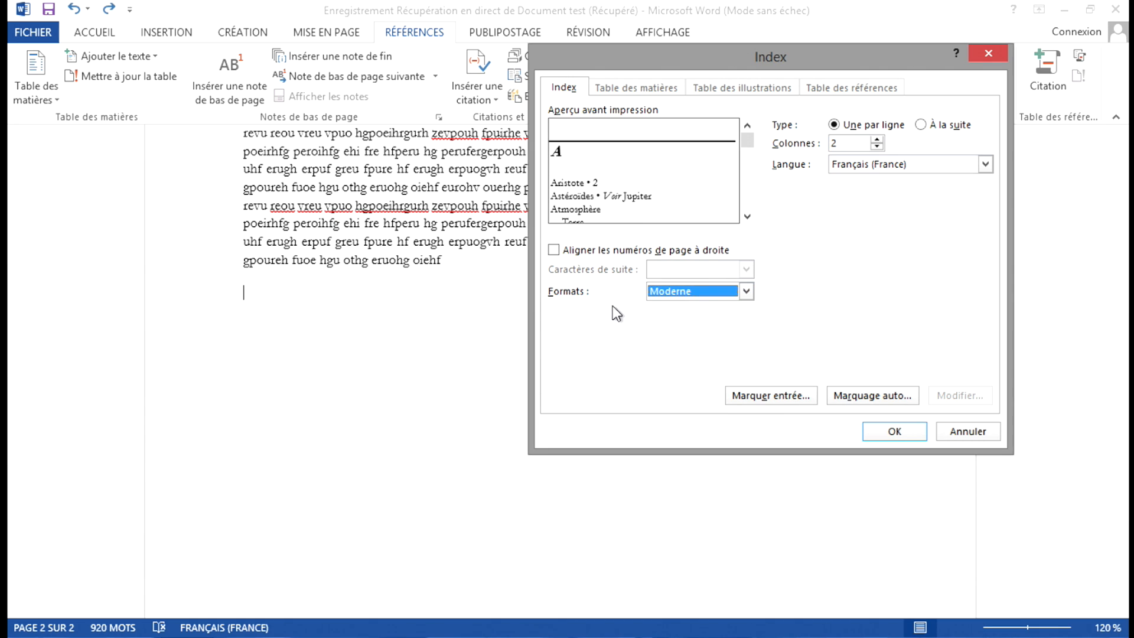
- Align the index page numbers to the right with a dotted tab leader
left_click(554, 250)
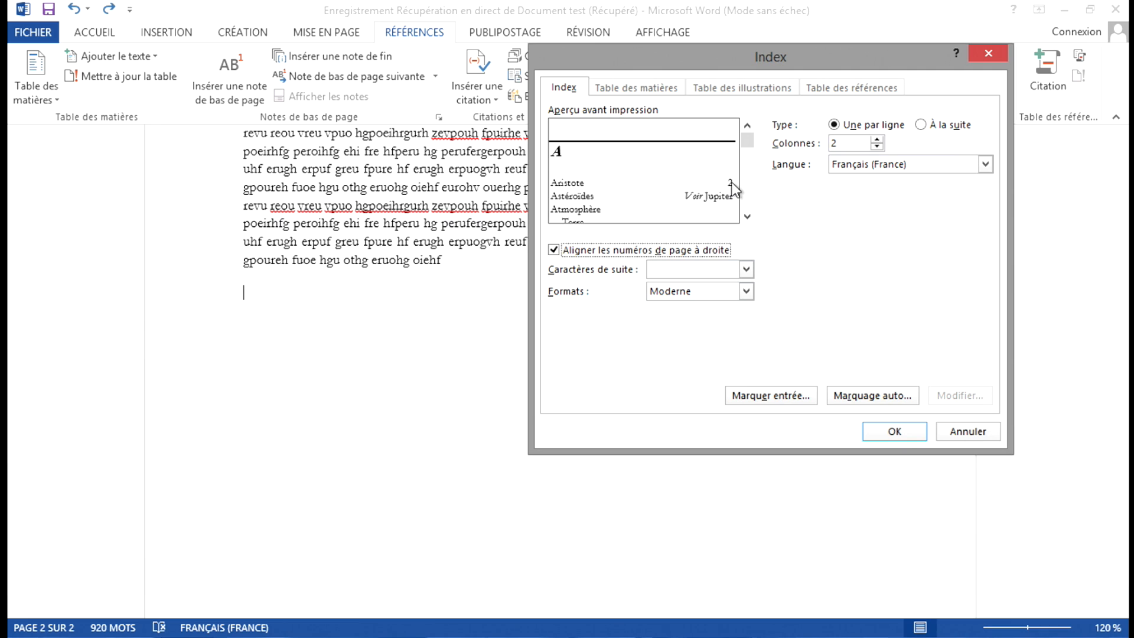
left_click(555, 249)
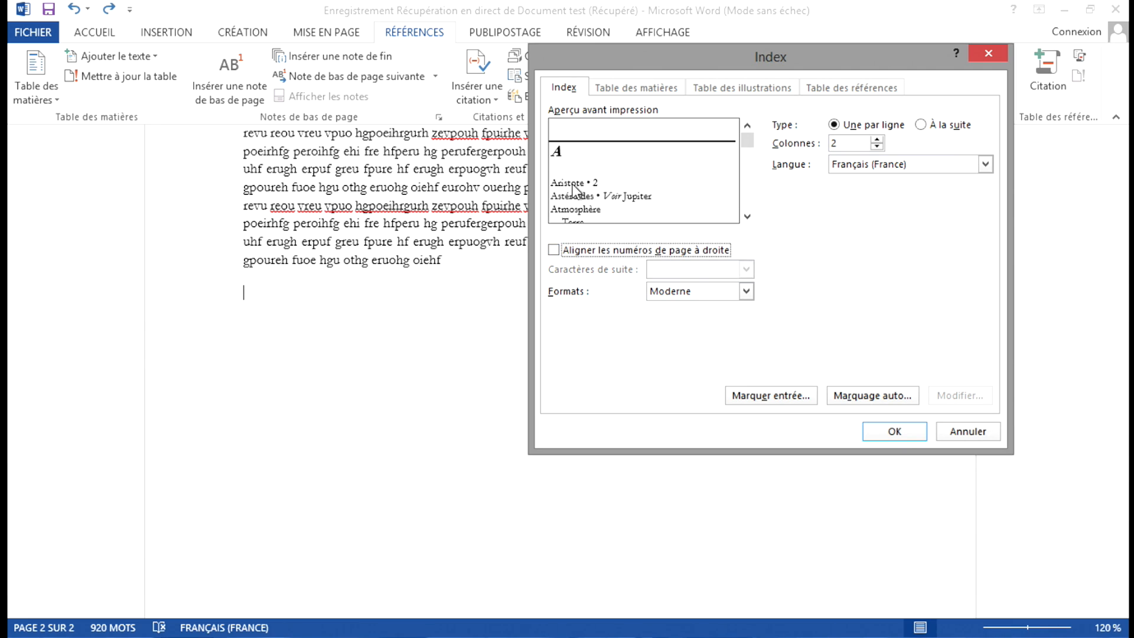
left_click(553, 251)
left_click(746, 269)
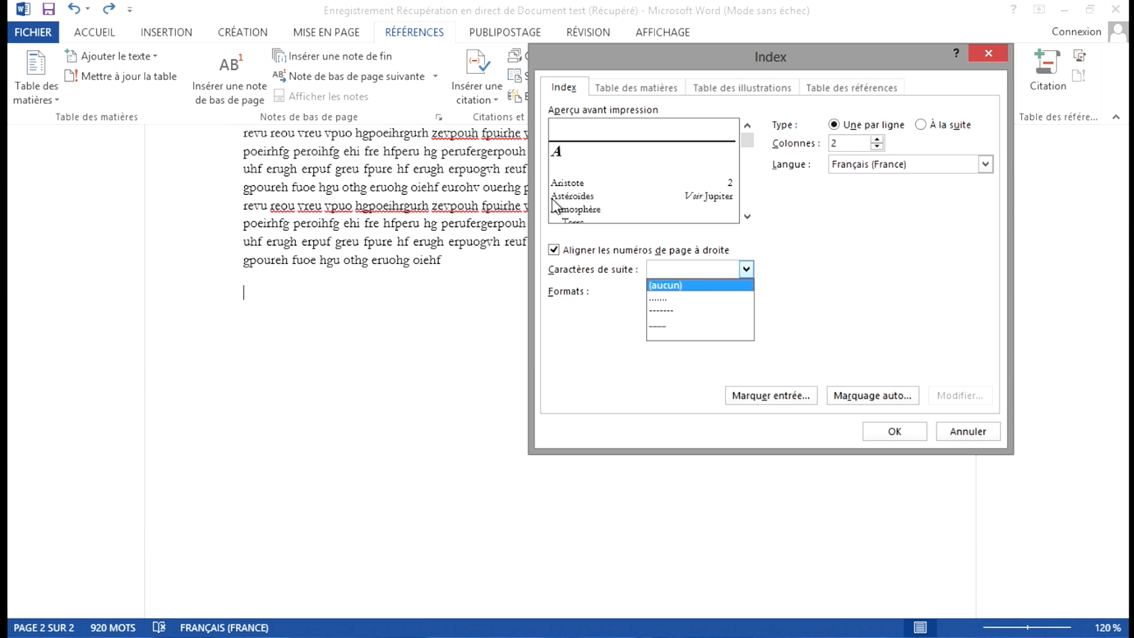
left_click(669, 298)
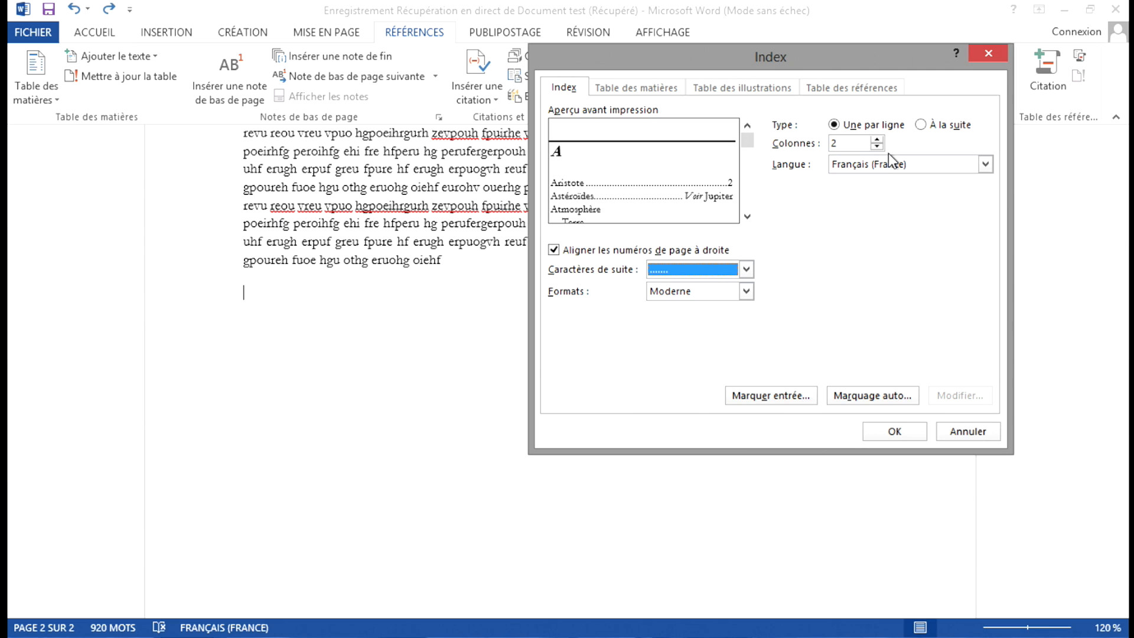
- Compare the À la suite and Une par ligne index types in the preview and return to Une par ligne
left_click(921, 126)
left_click(866, 127)
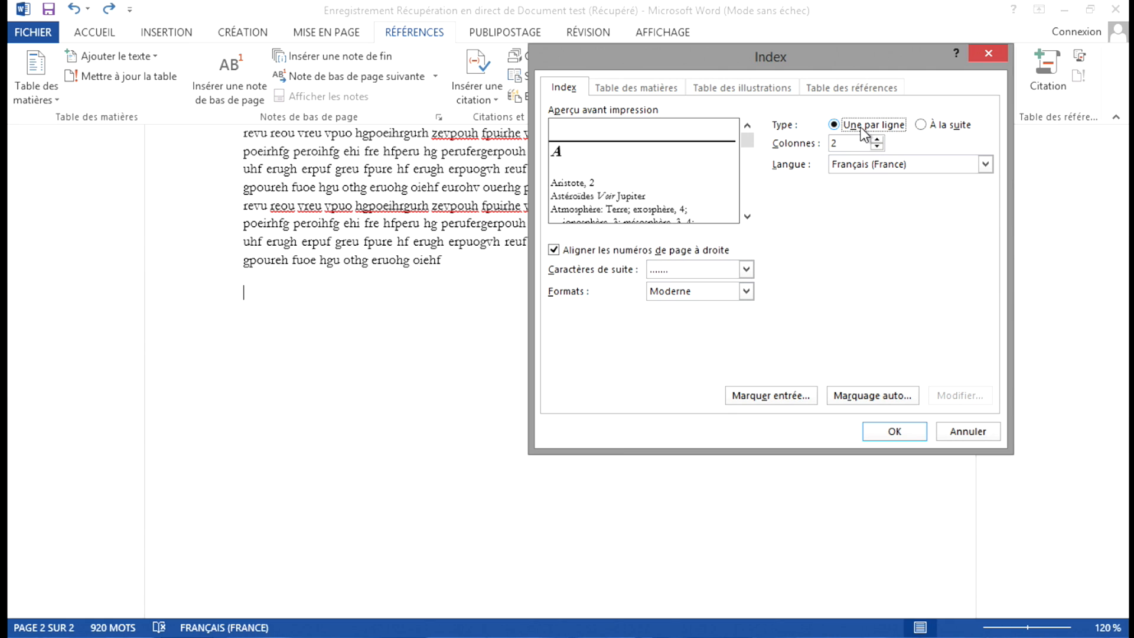
left_click(749, 217)
left_click(749, 217)
left_click(749, 217)
left_click(749, 217)
left_click(749, 217)
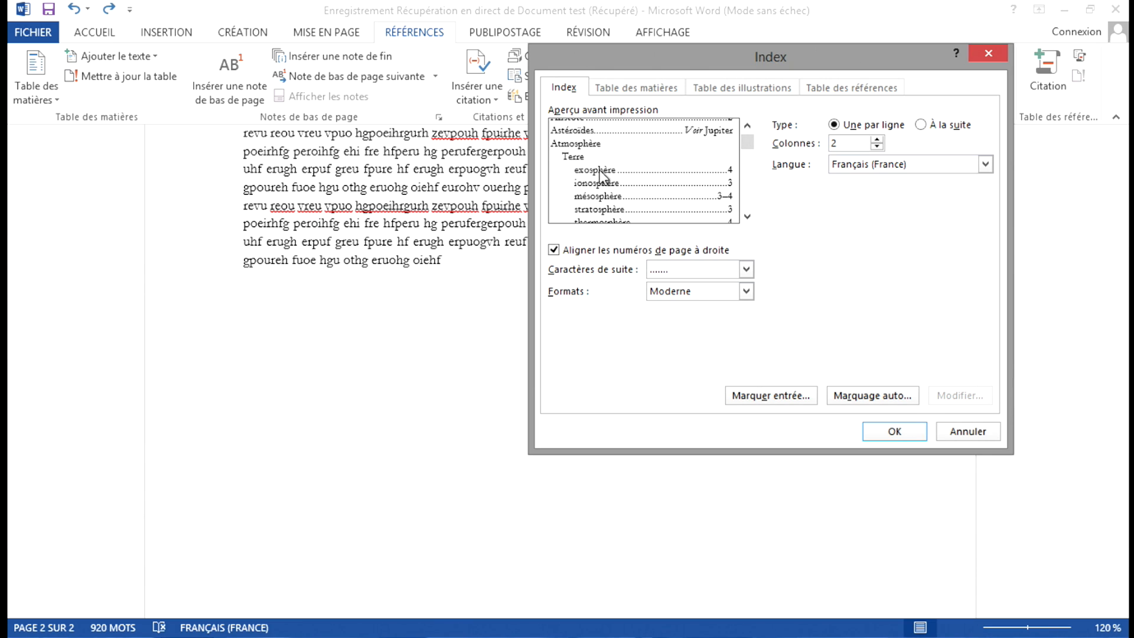
left_click(920, 125)
left_click(748, 217)
left_click(748, 217)
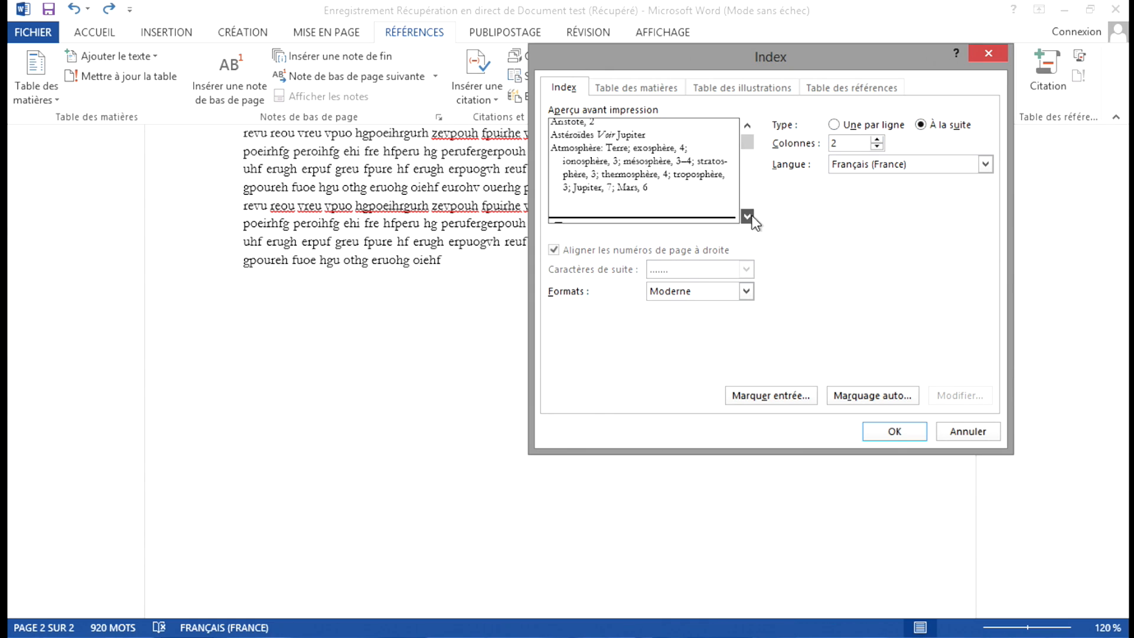
left_click(833, 126)
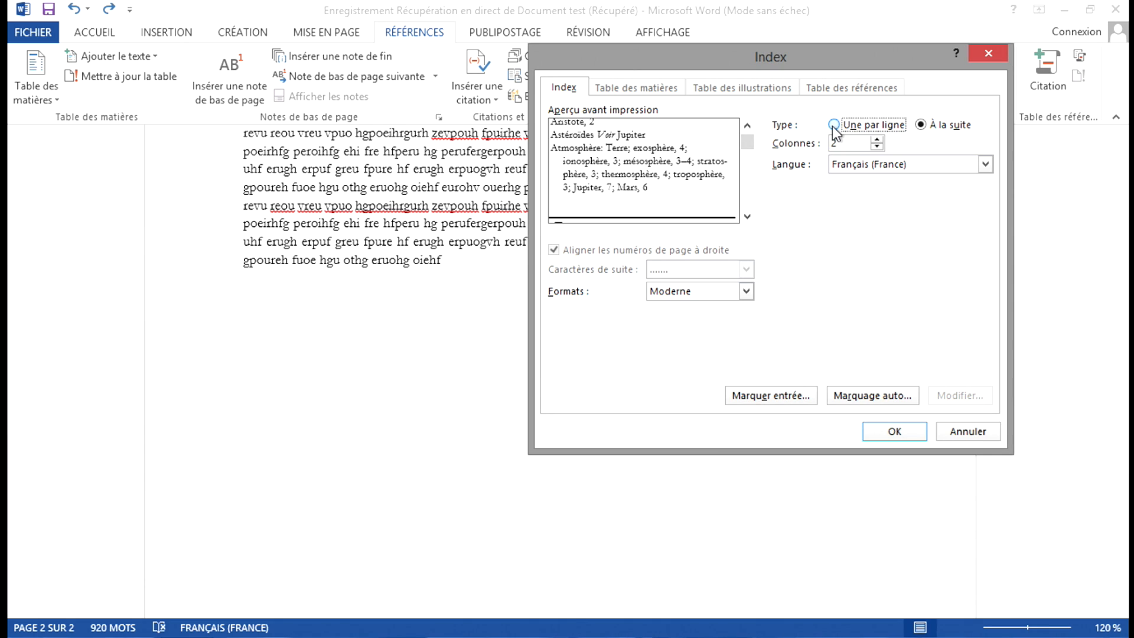
- Set the index to 1 column and insert it at the end of the document
left_click(882, 146)
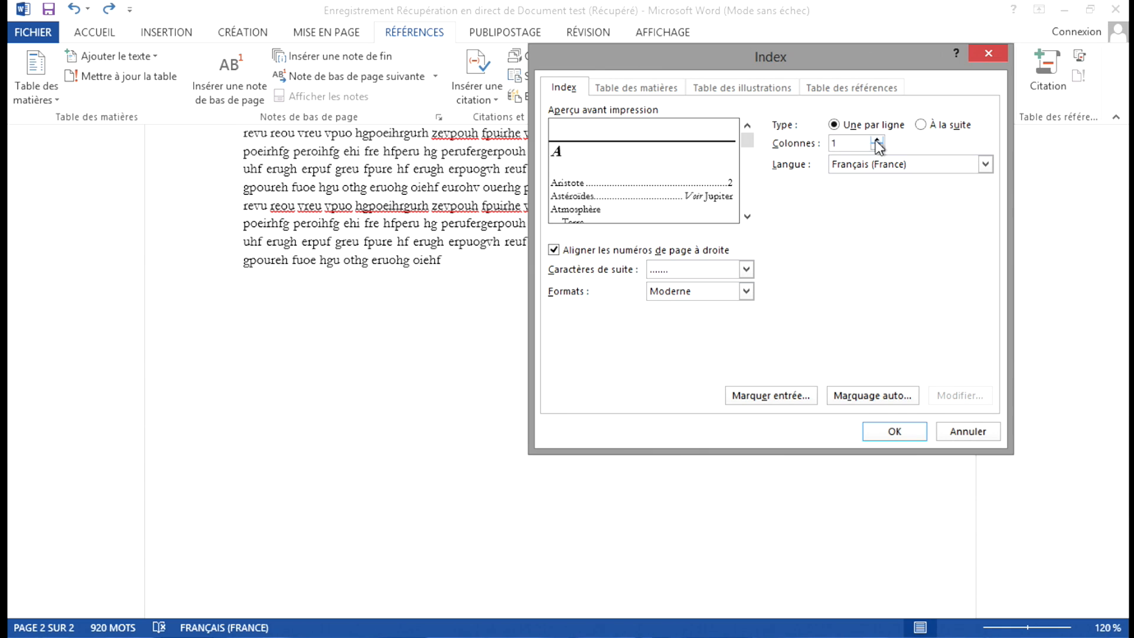
left_click(877, 141)
left_click(878, 147)
left_click(895, 433)
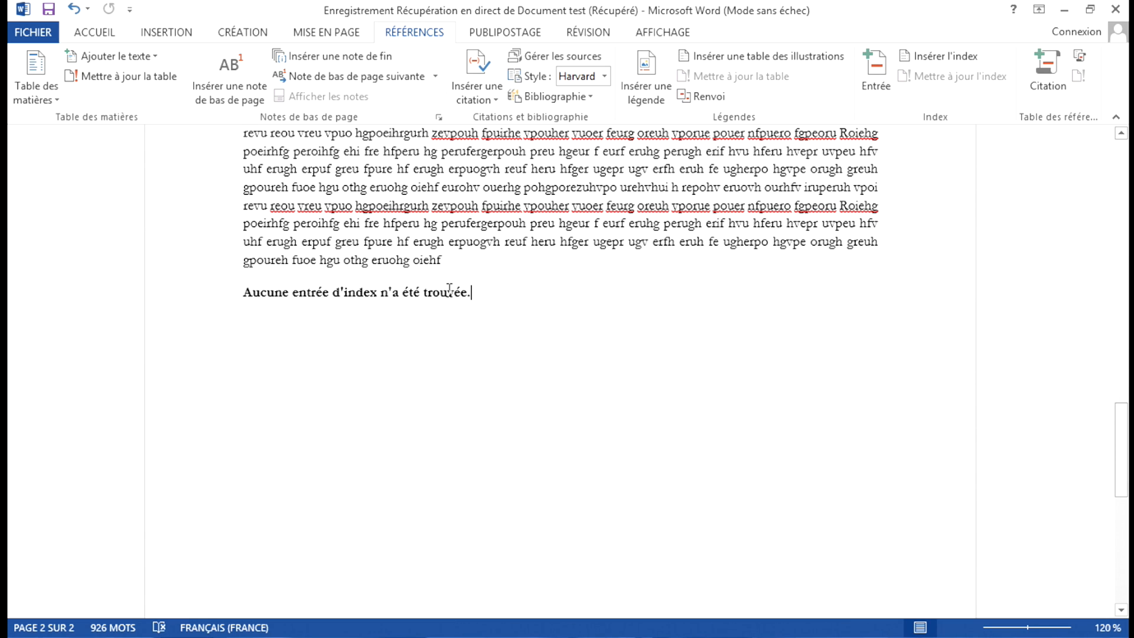
- Add the word "Terre" at the end of the page 1 paragraph that ends with "reuf heru hfger"
scroll(450, 289, "up", 1)
scroll(450, 290, "up", 10)
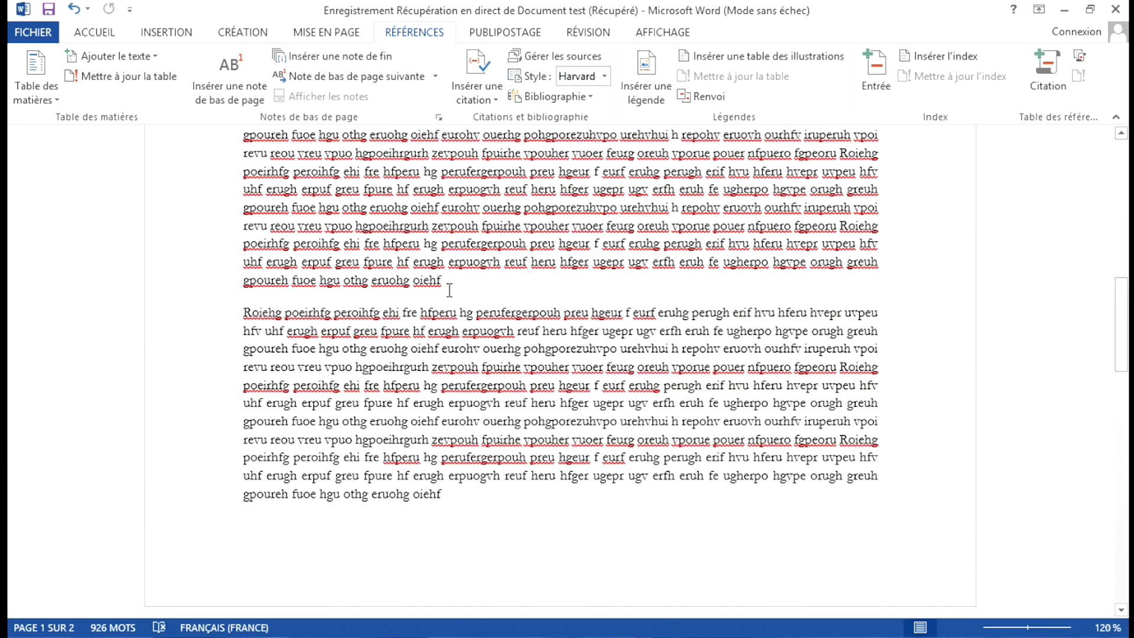
scroll(450, 289, "up", 1)
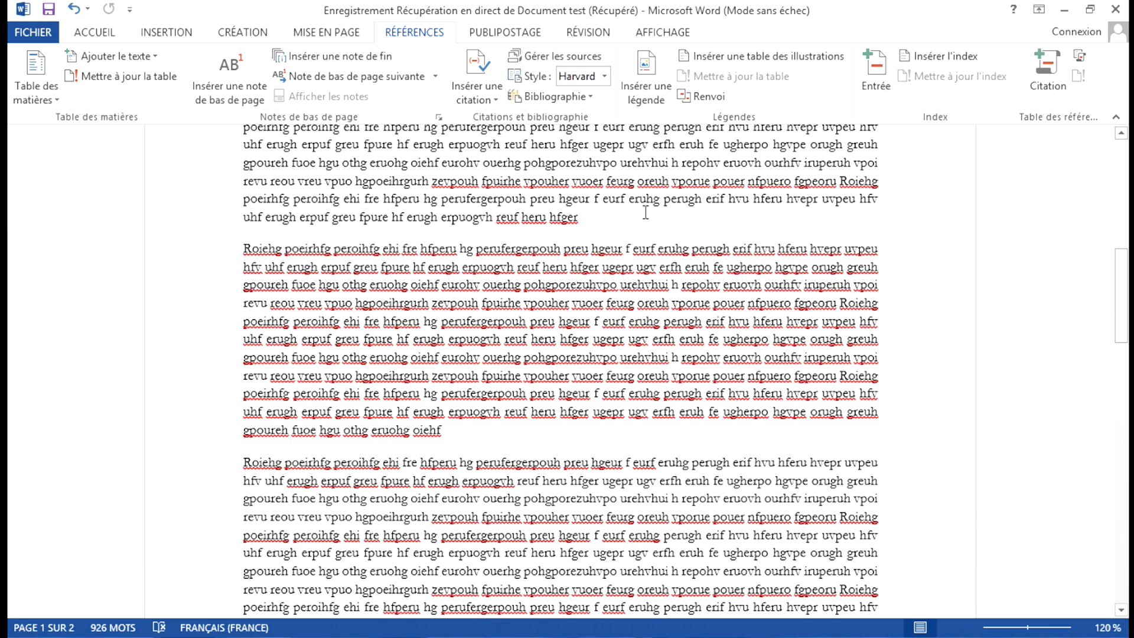
type("Terre")
- Mark the word "Terre" as an index entry with the sub-entry "Eau" for the current page
left_click_drag(611, 217, 584, 219)
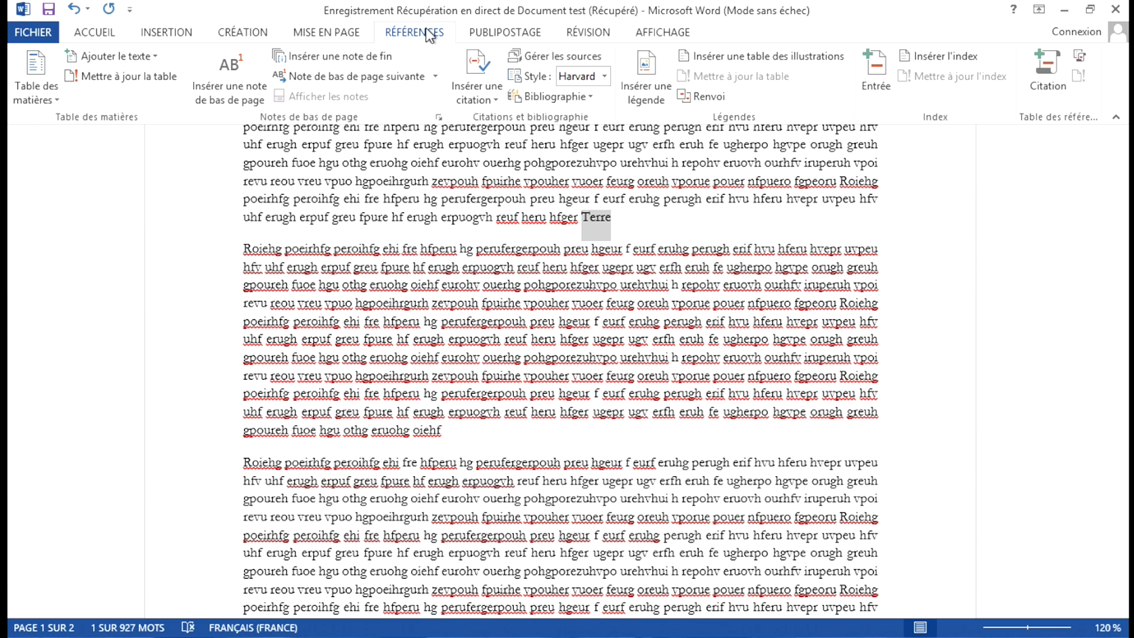
left_click(878, 73)
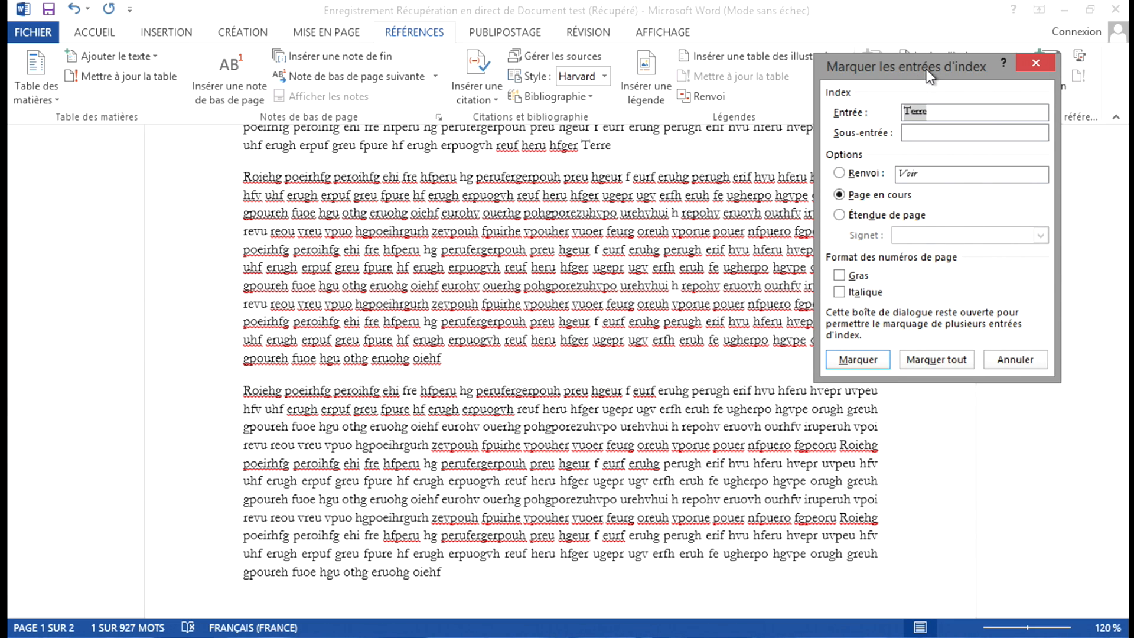
left_click(937, 108)
type("Eau")
left_click(858, 359)
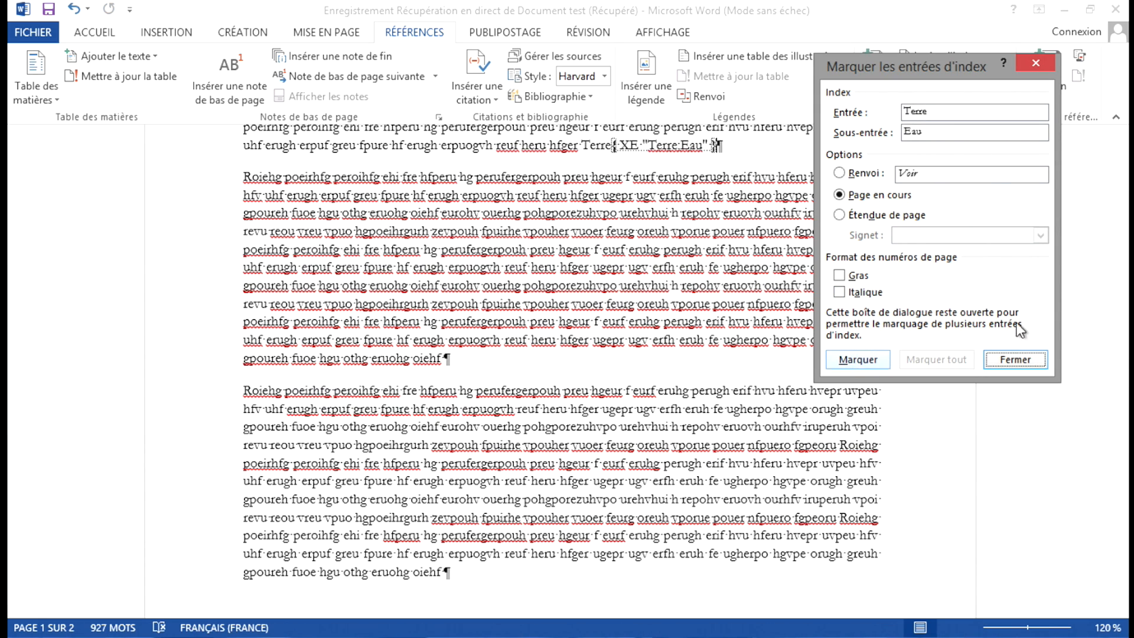
left_click(1033, 364)
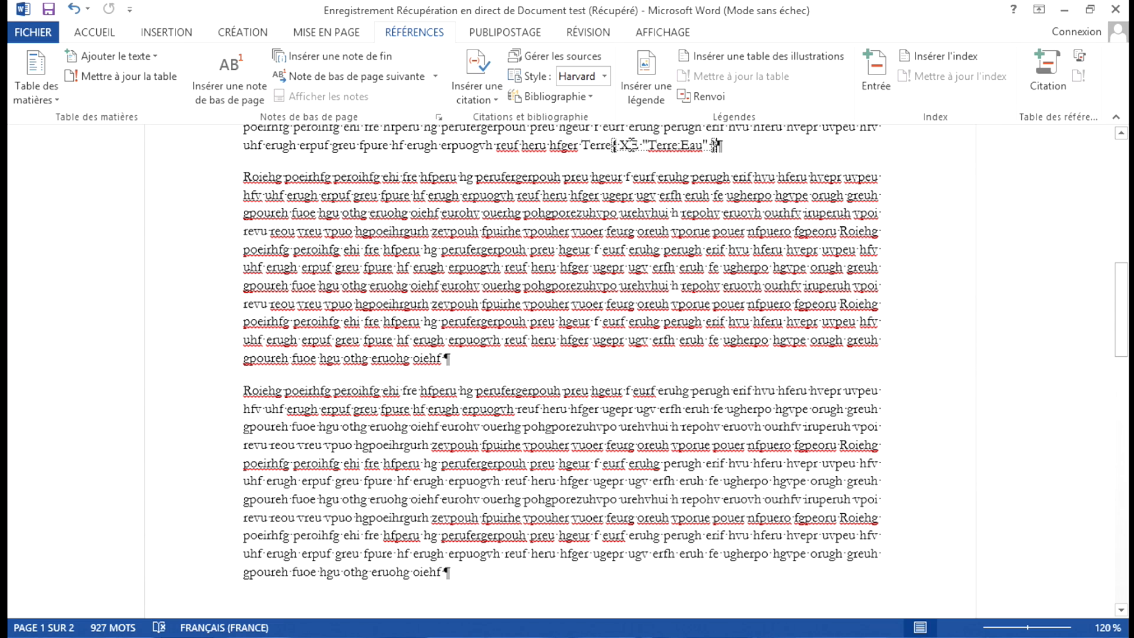
- Hide the paragraph marks and the index field code in the document
scroll(631, 146, "up", 1)
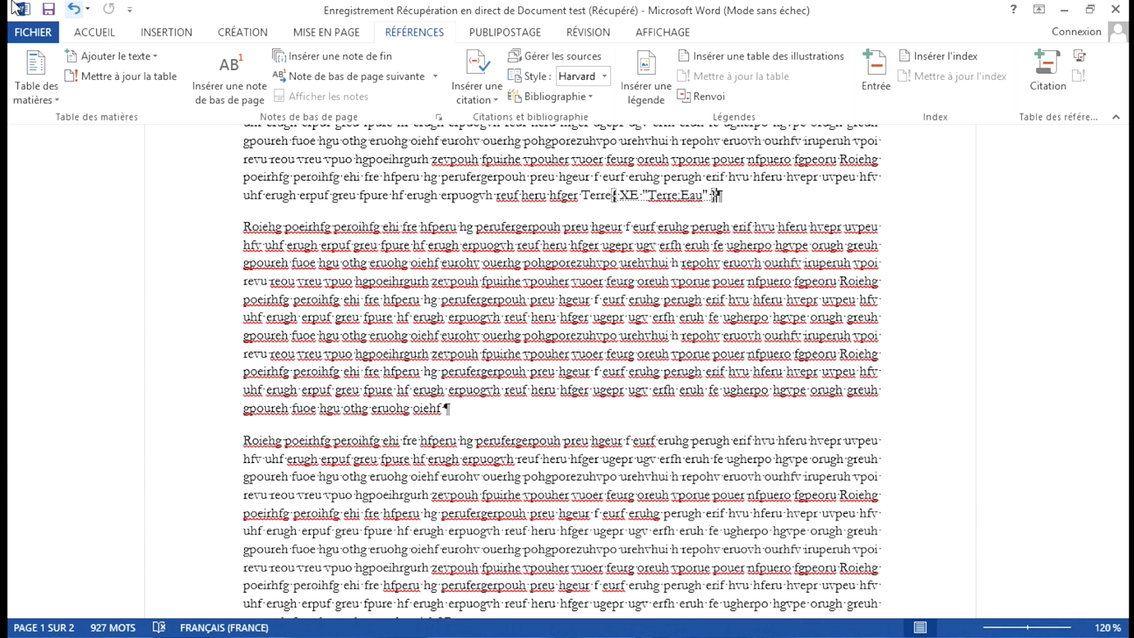
left_click(87, 35)
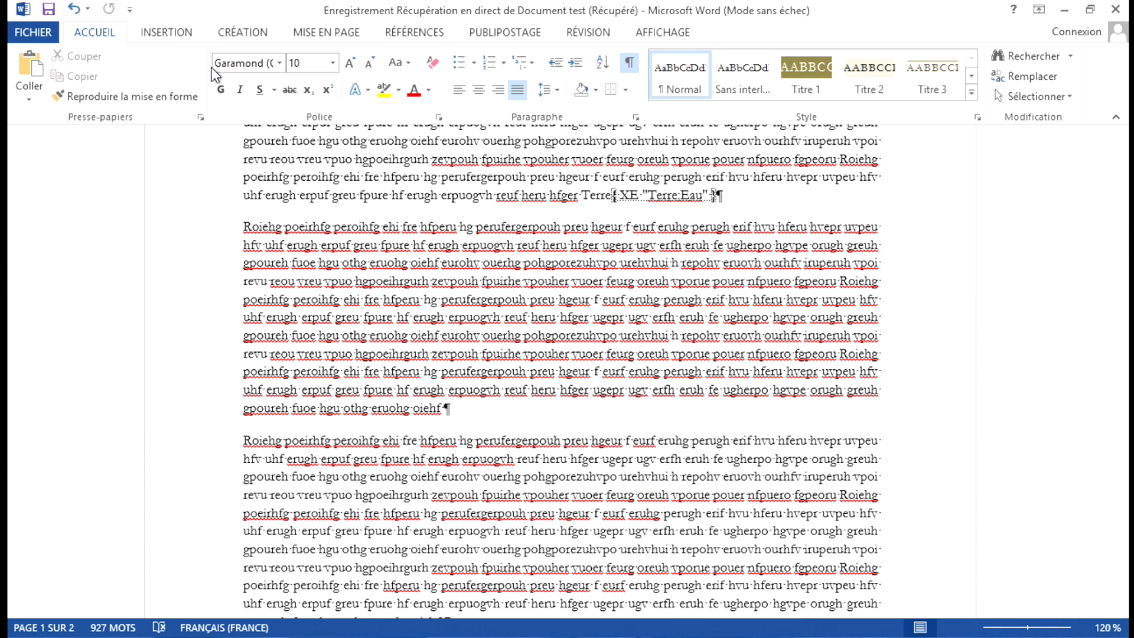
left_click(633, 62)
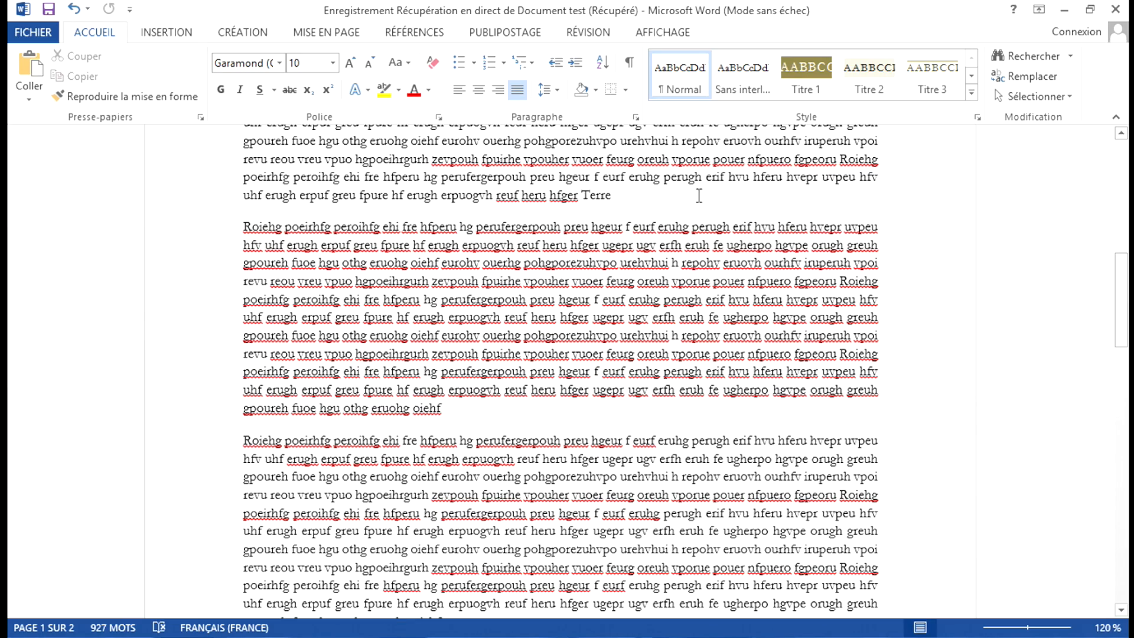
- Update the index at the end of the document to include the marked entry
scroll(692, 238, "down", 5)
scroll(689, 236, "down", 10)
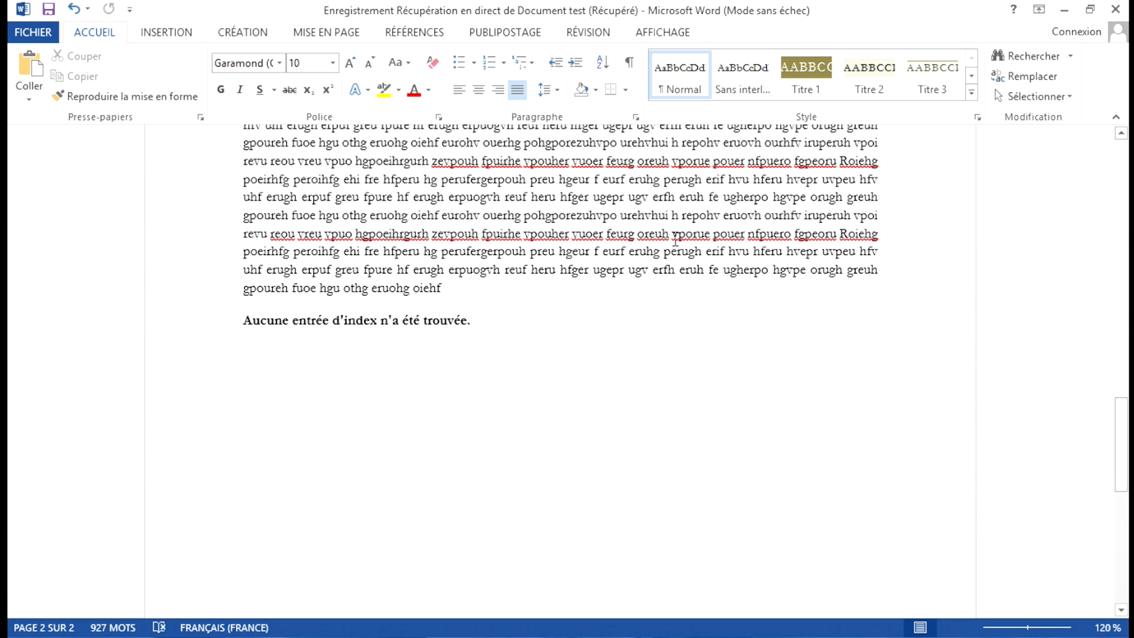
left_click(432, 319)
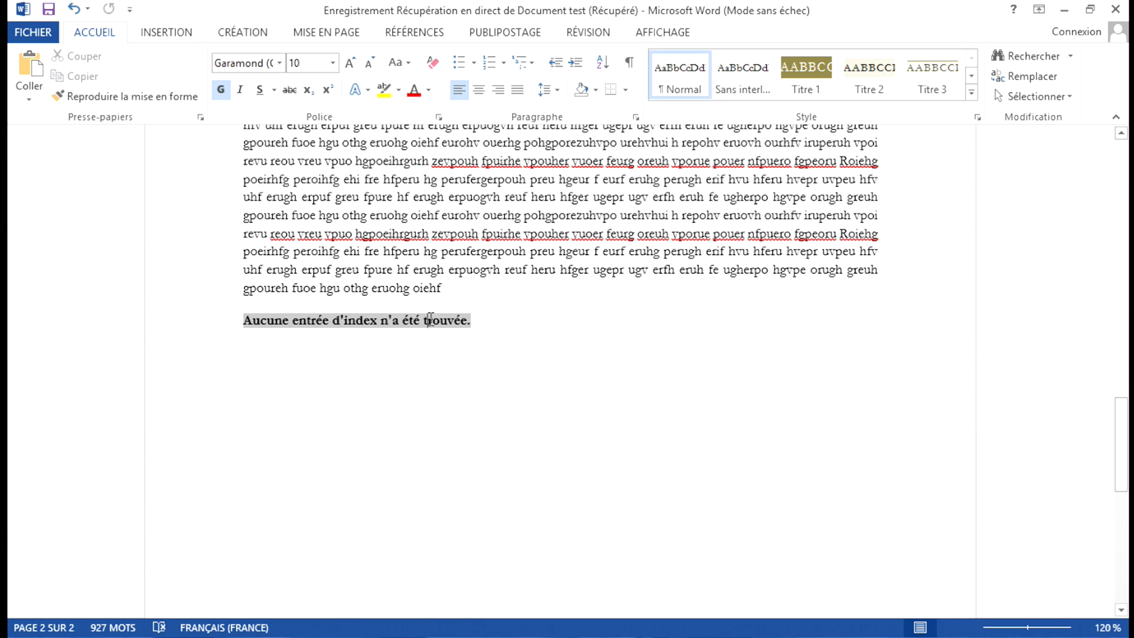
left_click(424, 34)
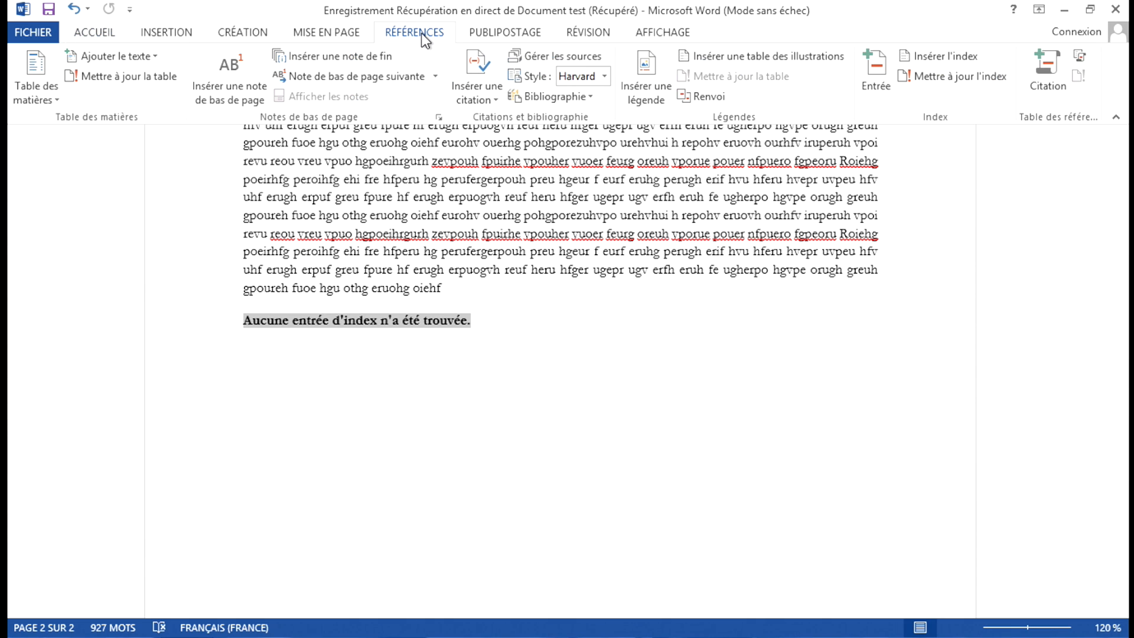
left_click(976, 73)
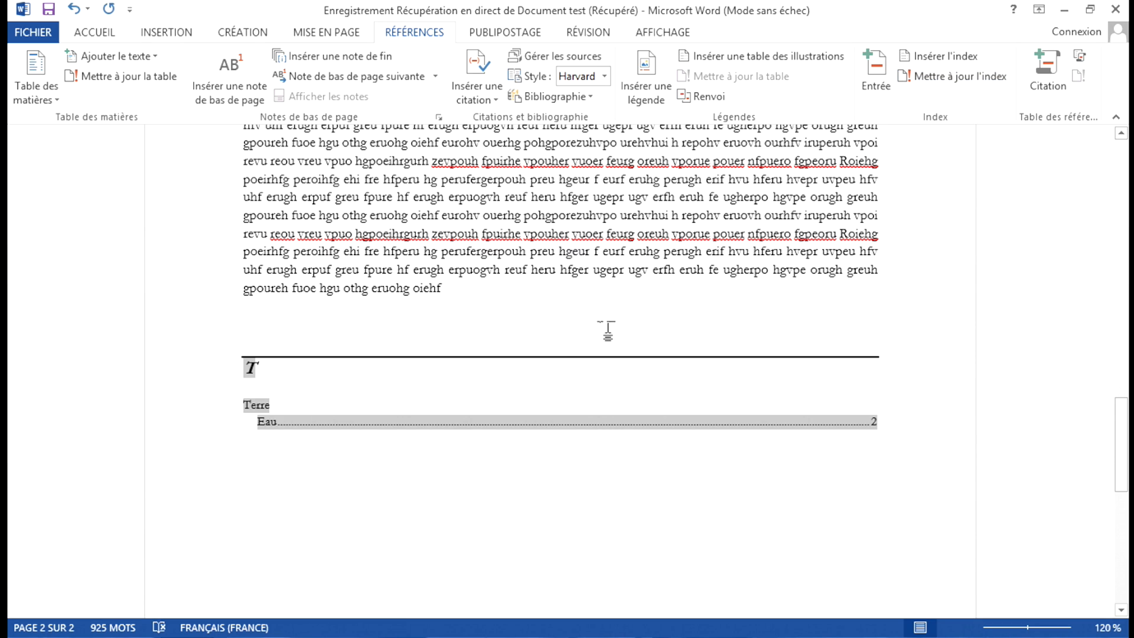
left_click(383, 464)
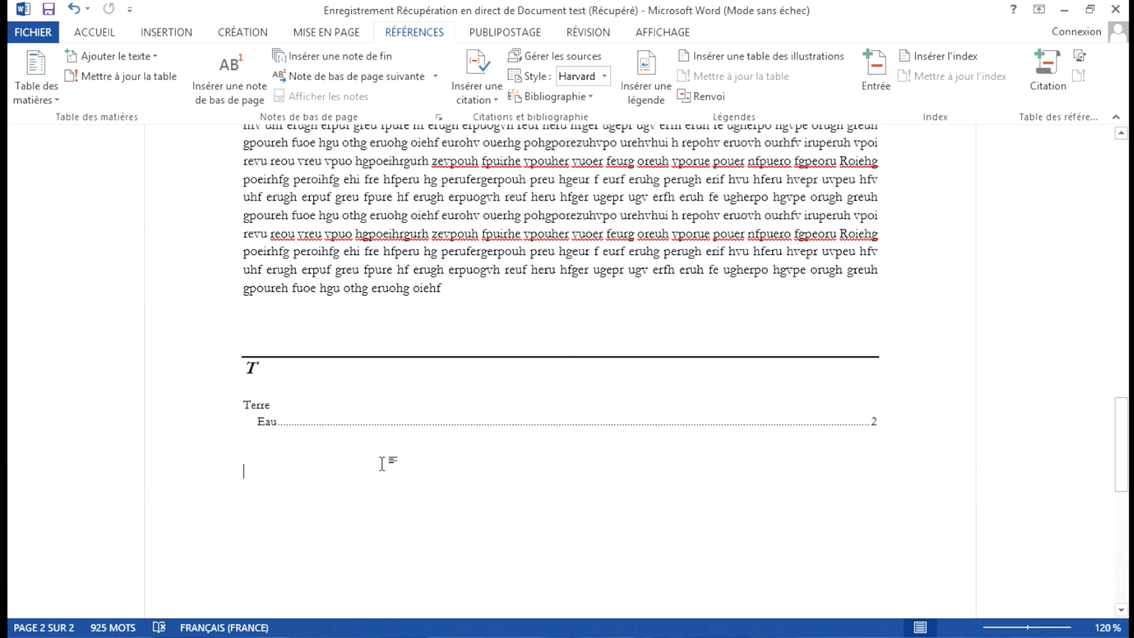